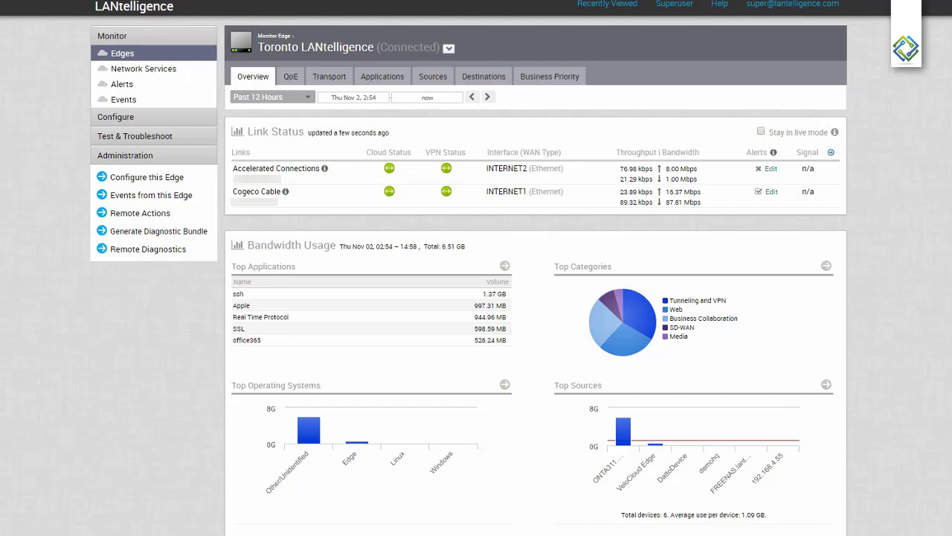
Open the Toronto LANtelligence edge's QoE view and examine the Voice quality details along the Accelerated Connections timeline.
left_click(290, 76)
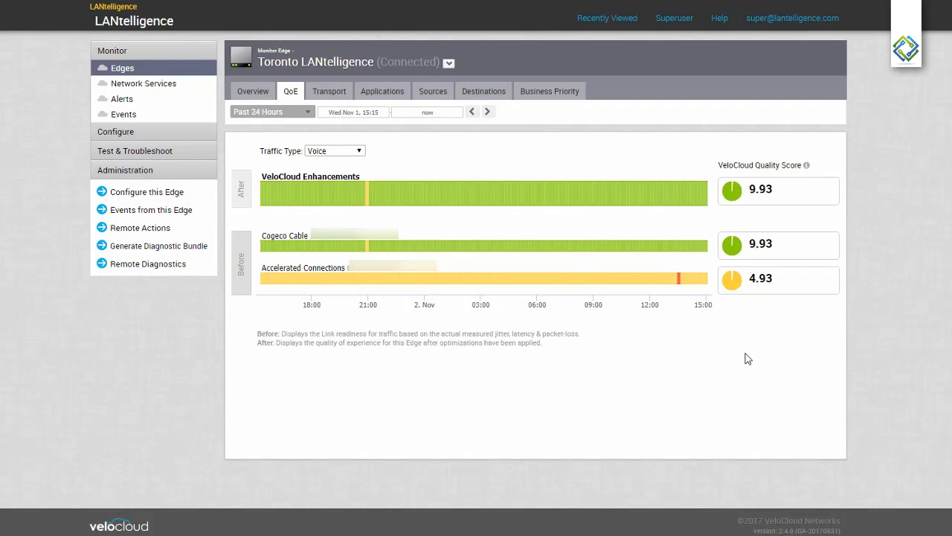
mouse_move(622, 283)
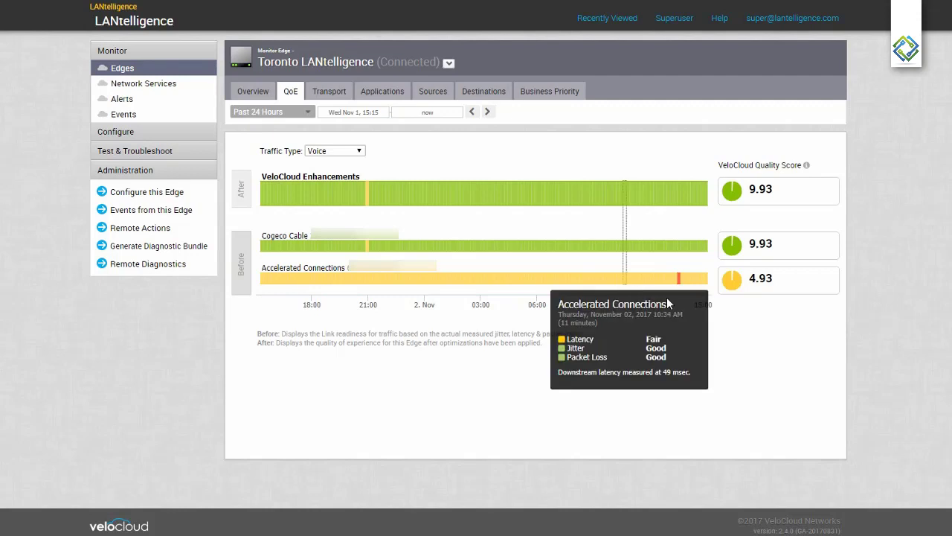
mouse_move(679, 286)
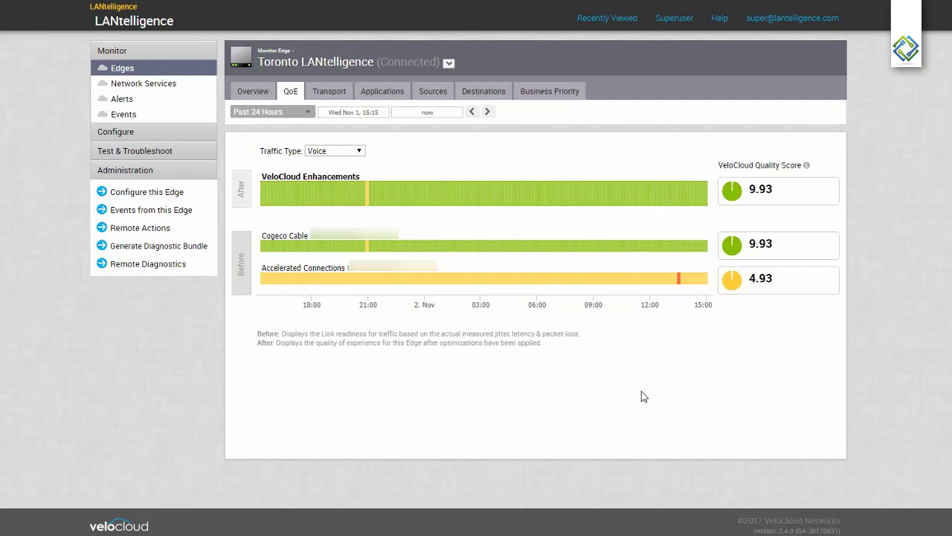
Show QoE for Transactional traffic and inspect a degraded interval on the Accelerated Connections timeline.
left_click(364, 151)
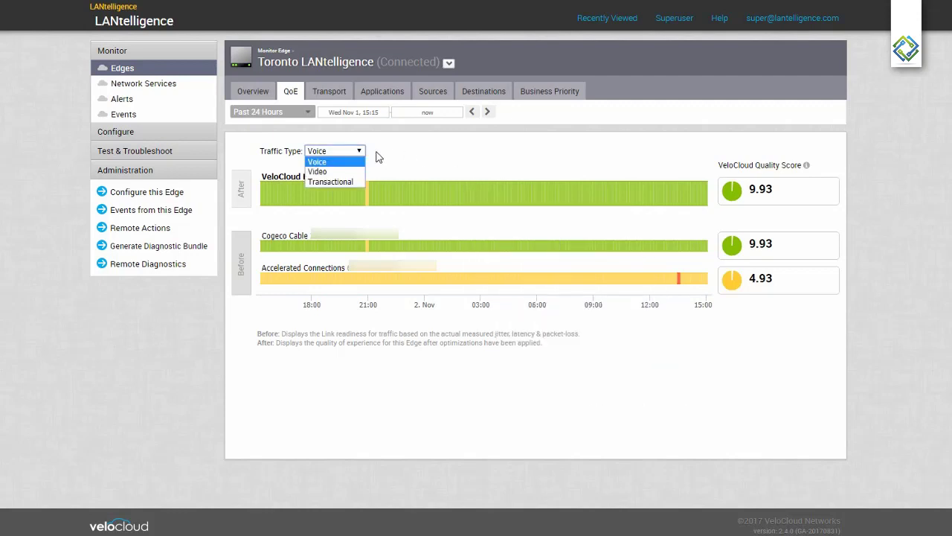
left_click(337, 182)
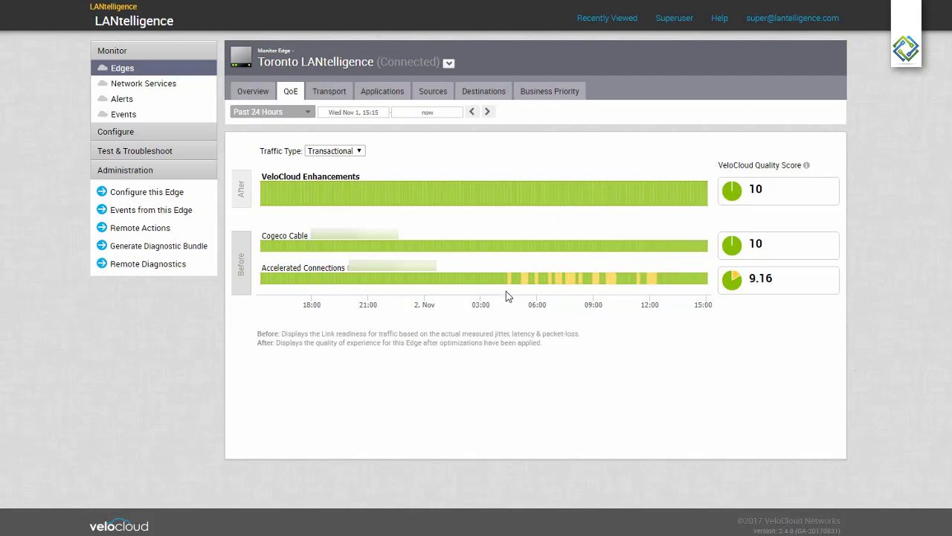
mouse_move(515, 285)
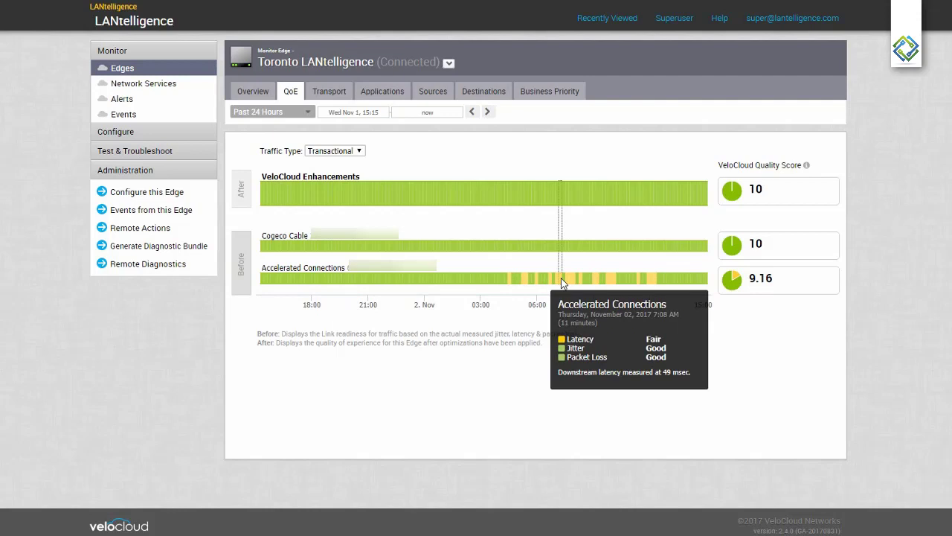
Switch the QoE traffic type back to Voice and narrow the timeline to about 12:18–14:11 around the red Accelerated Connections interval.
left_click(359, 151)
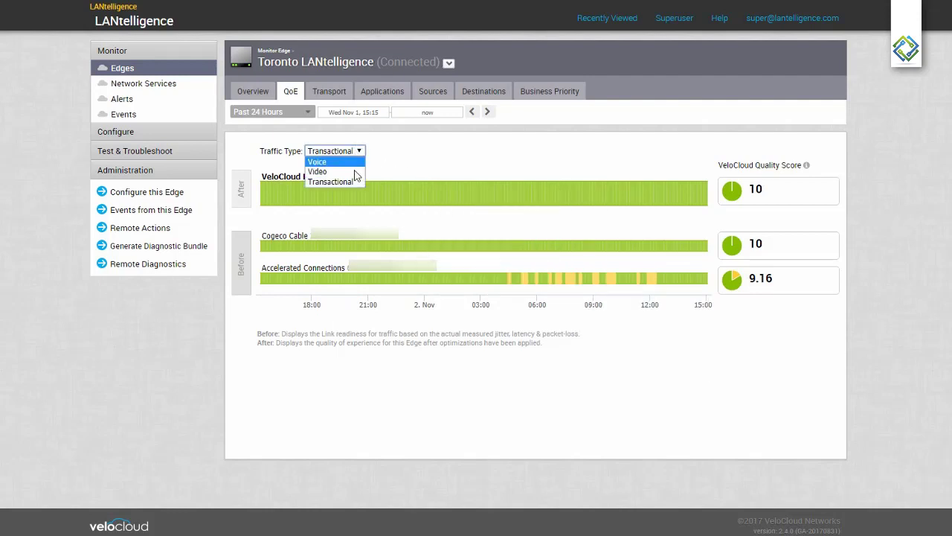
key("Return")
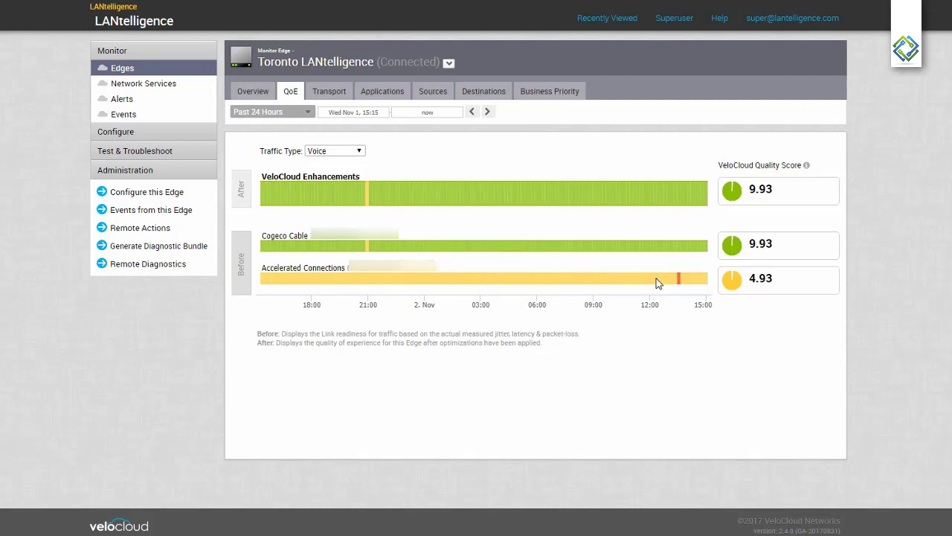
left_click_drag(655, 279, 691, 288)
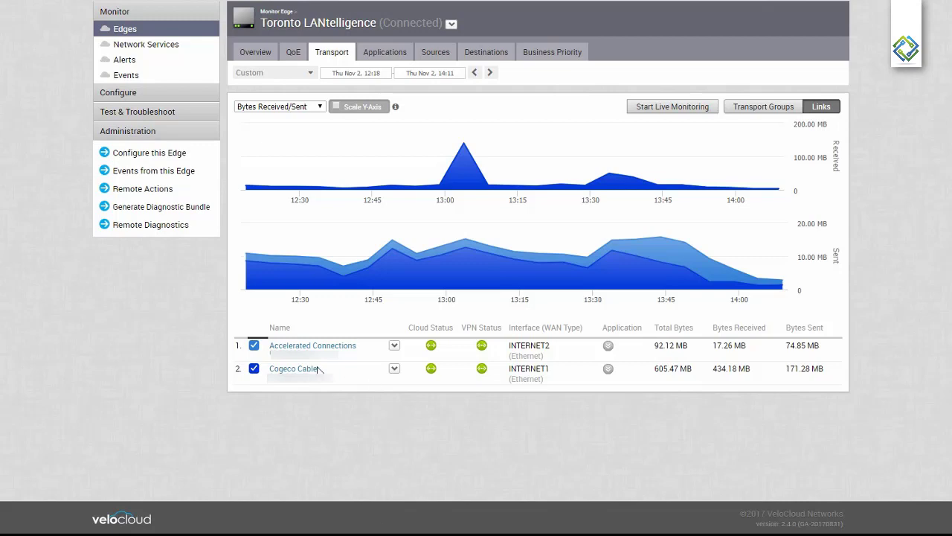
Toggle the Cogeco Cable link in the transport charts, and view the total-bytes breakdowns for Cogeco Cable and Accelerated Connections.
left_click(254, 368)
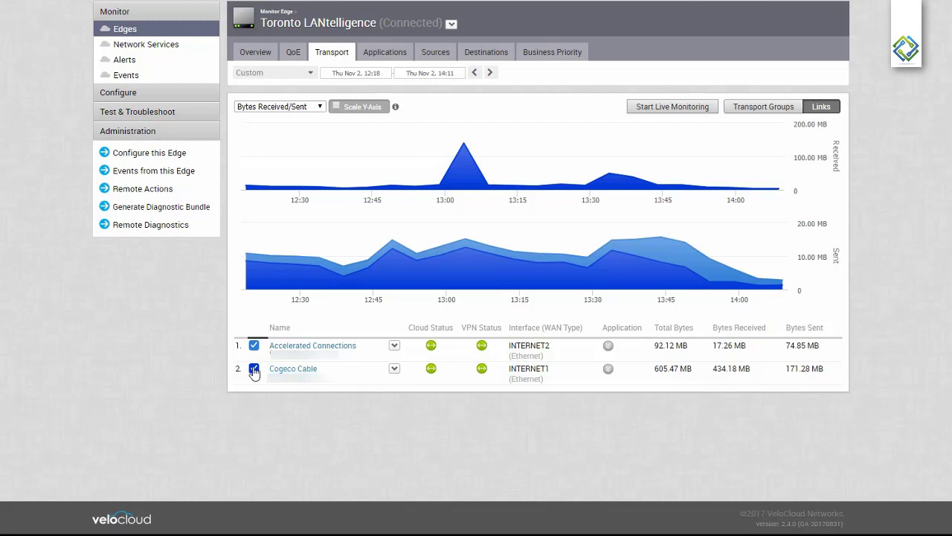
left_click(304, 369)
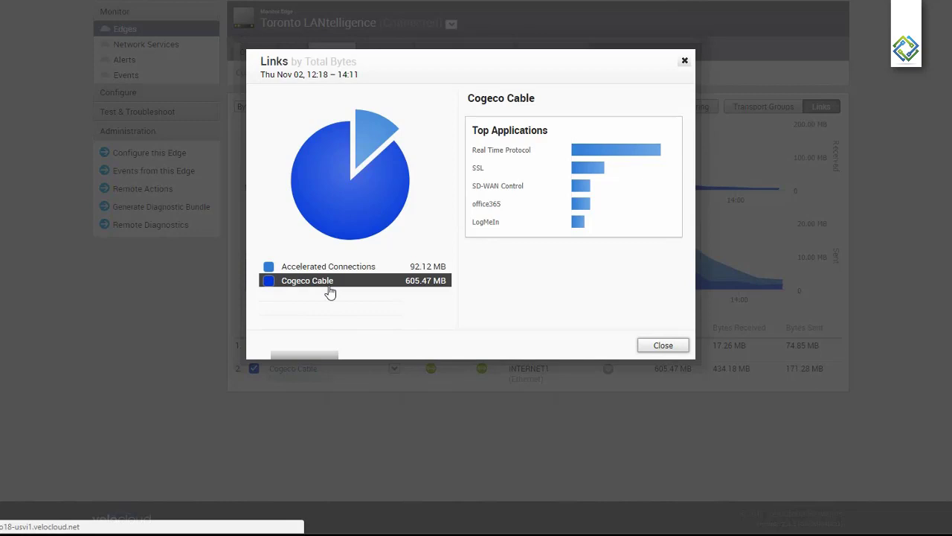
left_click(348, 270)
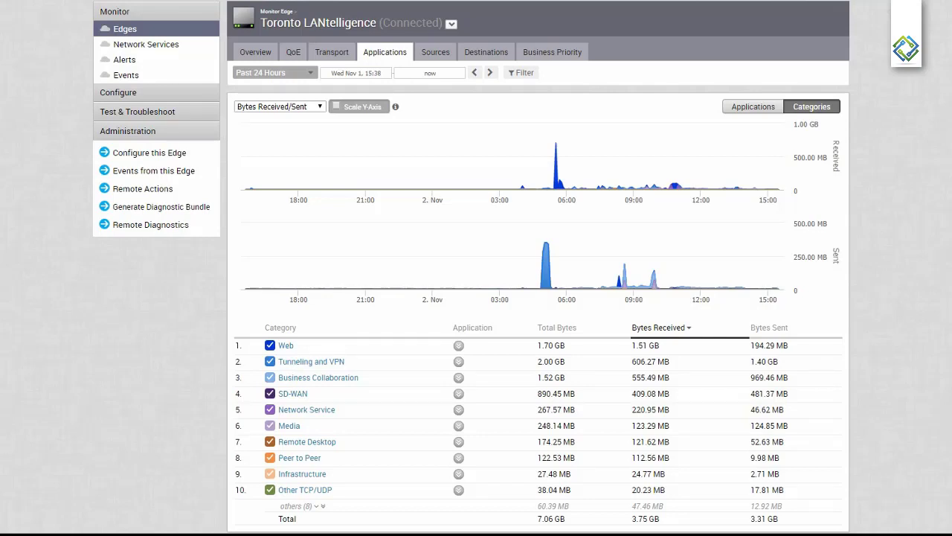
List traffic by individual application, toggle Apple off and on in the charts, and review Apple's transport, device and destination breakdown.
left_click(753, 106)
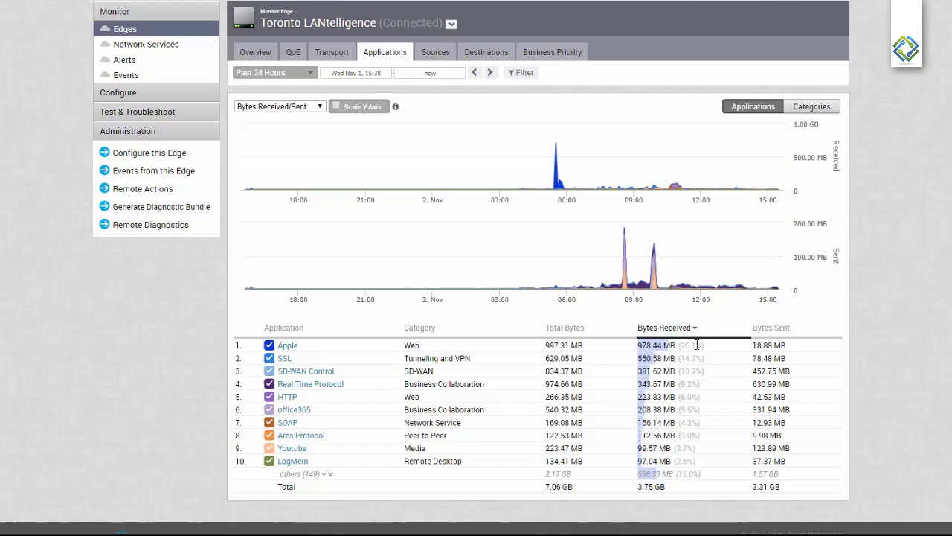
left_click(269, 346)
left_click(269, 346)
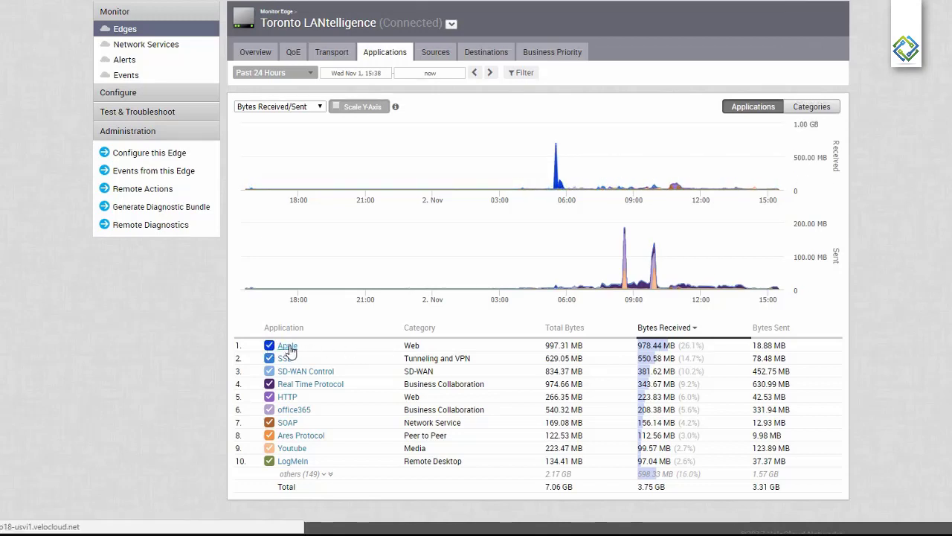
left_click(289, 346)
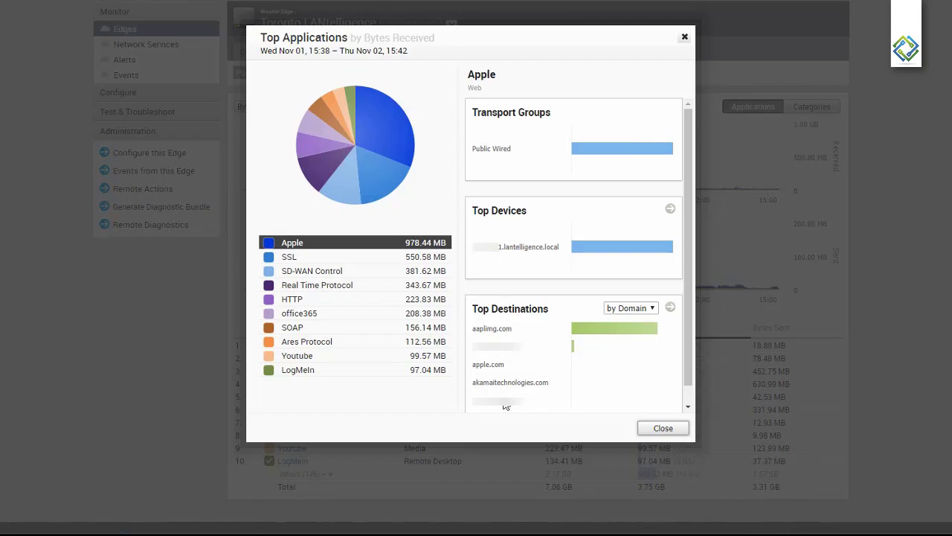
left_click(663, 428)
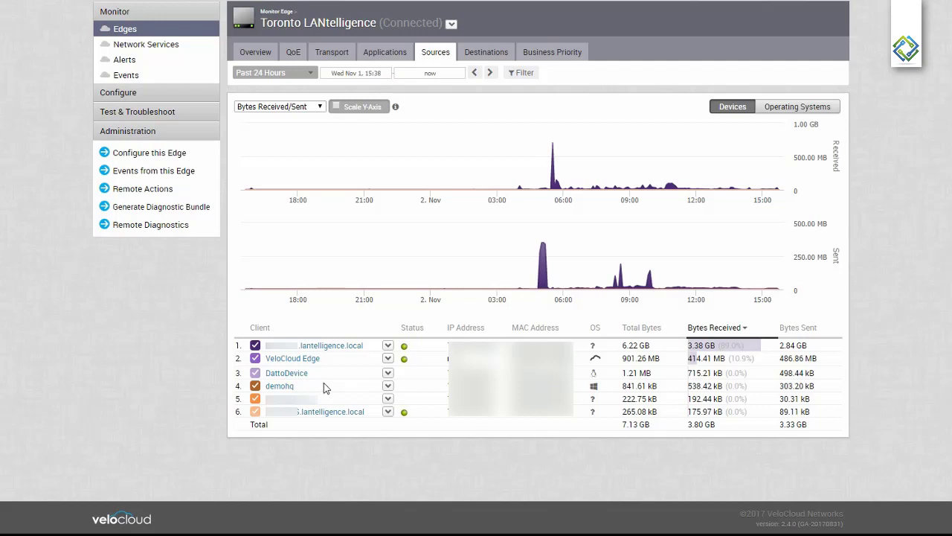
Hide and restore the highest-usage client in the source charts, and open its top applications and destinations breakdown.
left_click(255, 346)
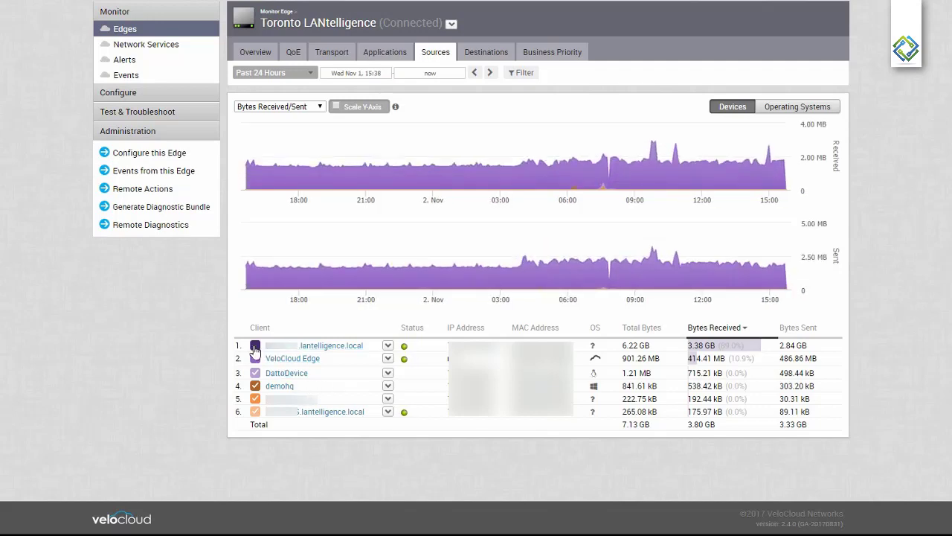
left_click(255, 348)
left_click(309, 346)
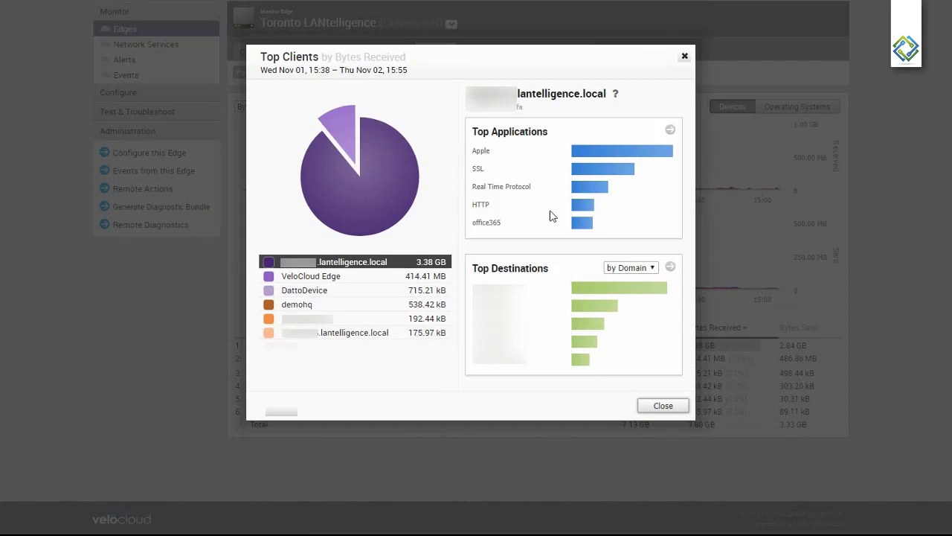
Step through the VeloCloud Edge, DattoDevice and demohq client breakdowns, and list demohq's top destinations by FQDN.
left_click(390, 274)
left_click(389, 290)
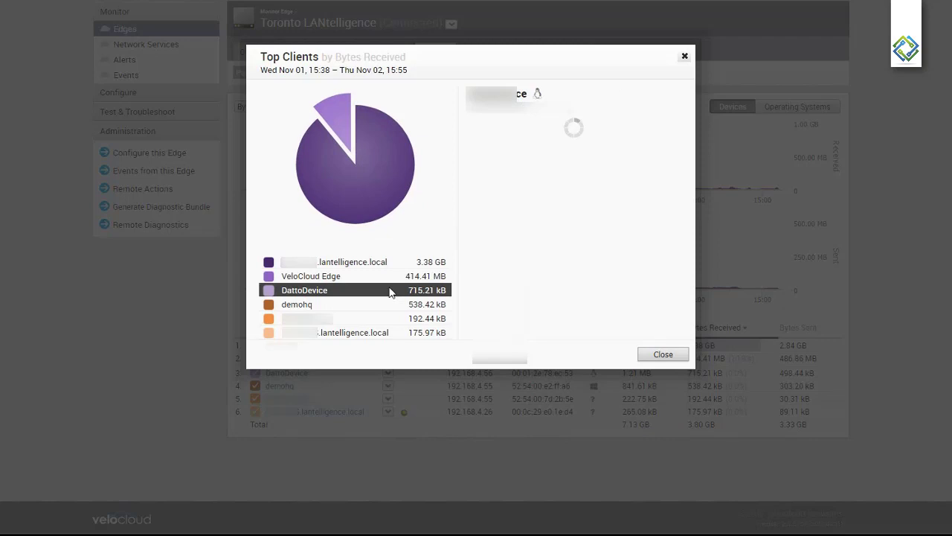
left_click(421, 304)
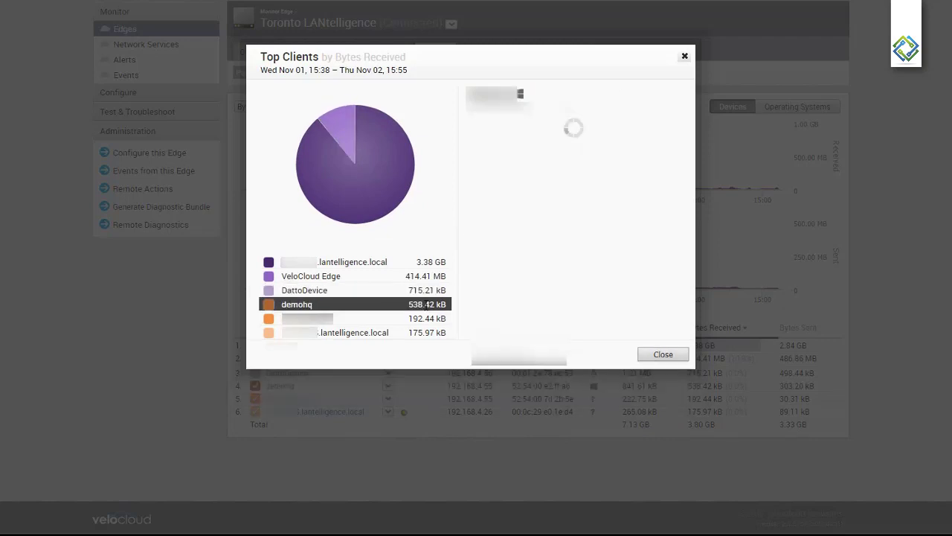
left_click(640, 270)
left_click(633, 290)
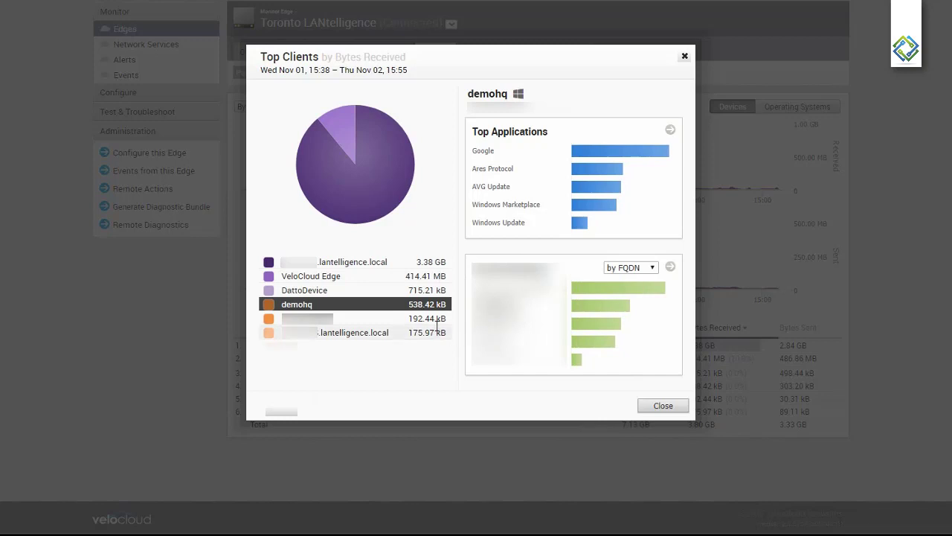
View the fifth client's breakdown with its top destinations listed by IP, and close the client details.
left_click(387, 318)
left_click(646, 253)
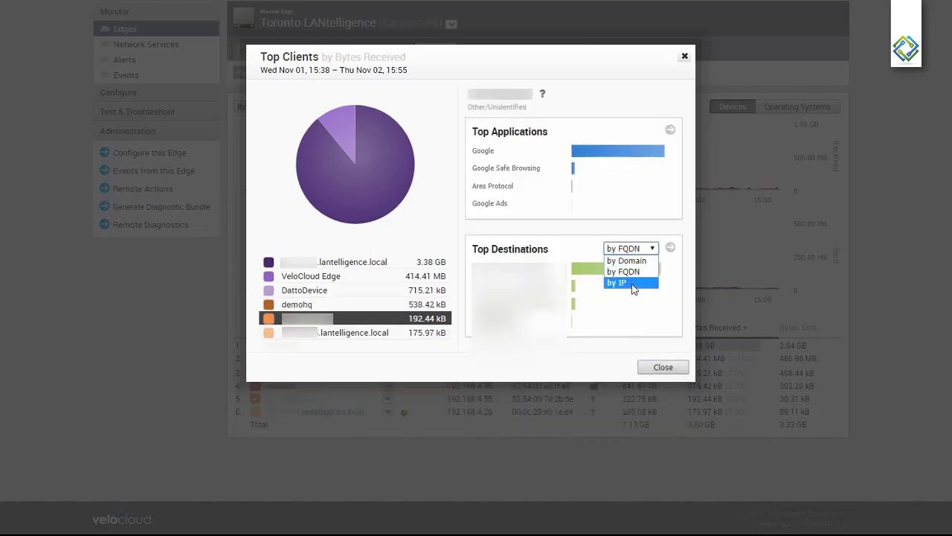
left_click(631, 286)
left_click(661, 368)
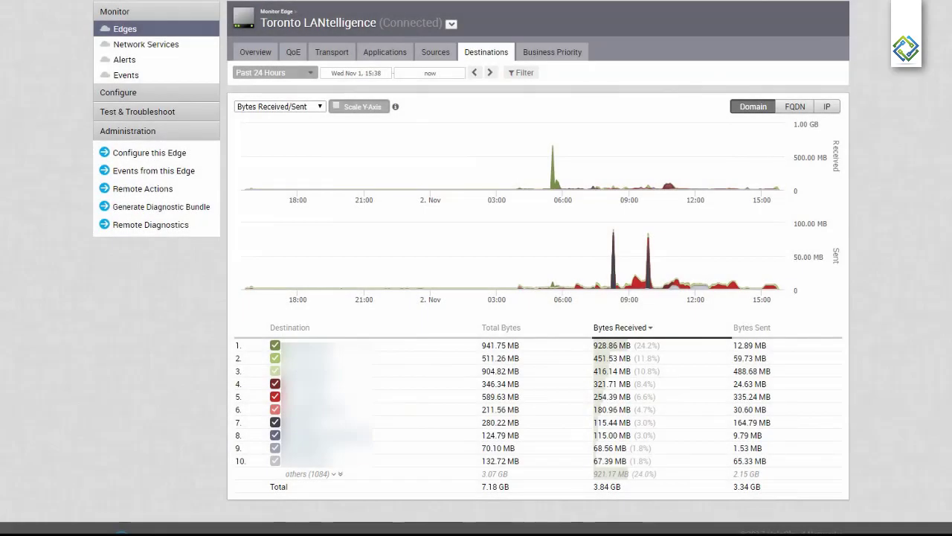
Hide and restore the first destination domain in the traffic charts, and open its top applications and devices breakdown.
left_click(275, 346)
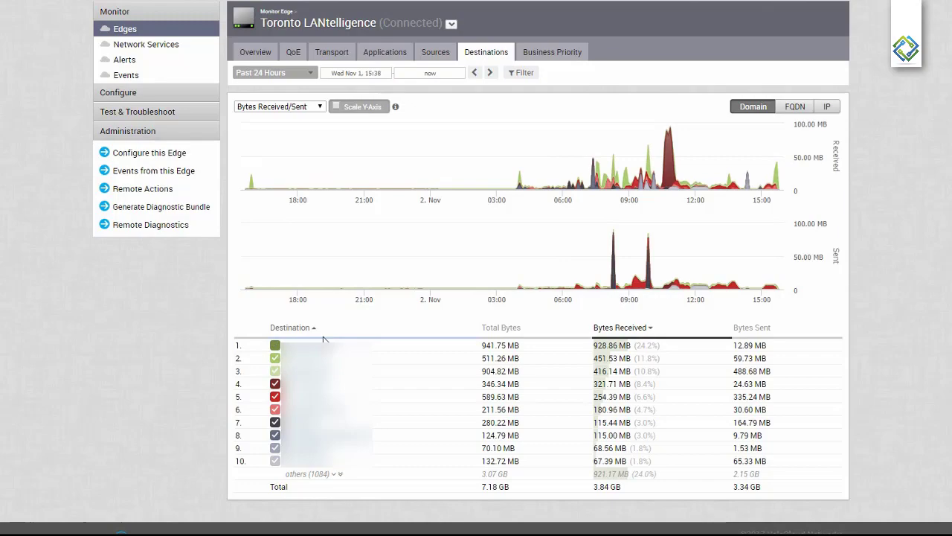
left_click(275, 346)
left_click(313, 346)
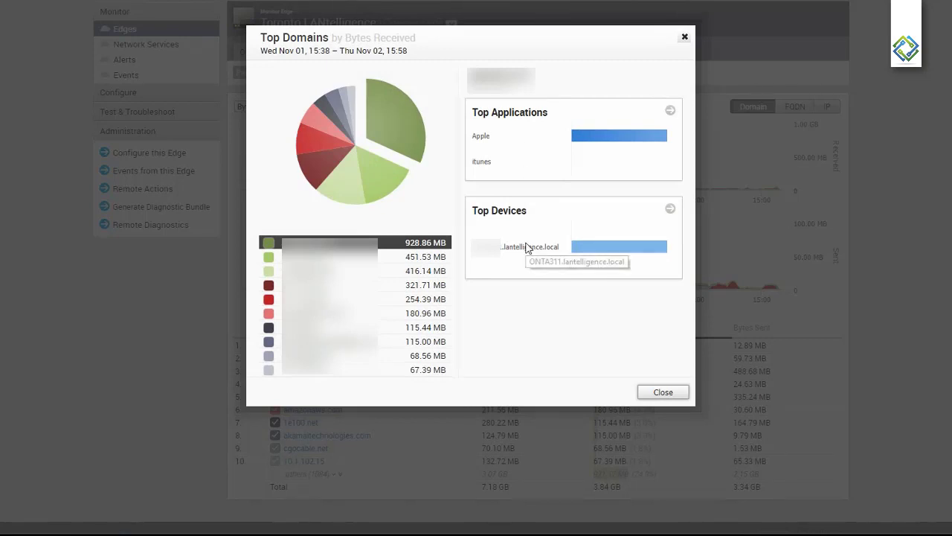
Step through the second to fifth domains in the Top Domains breakdown to examine their top applications and devices.
left_click(417, 257)
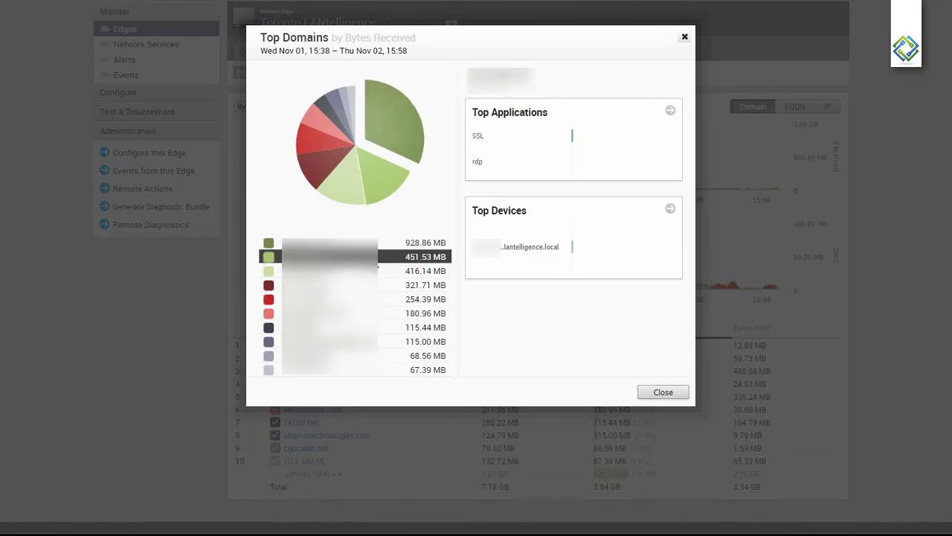
left_click(416, 271)
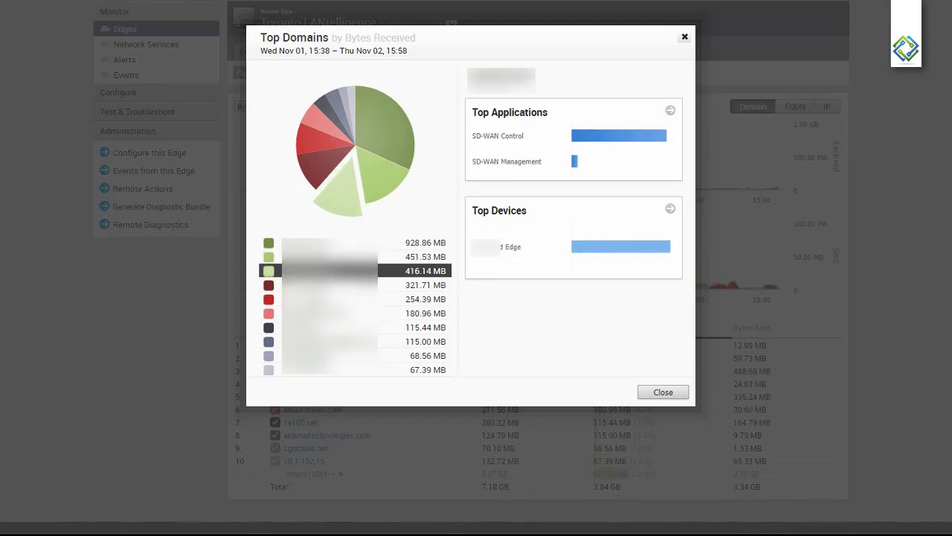
left_click(417, 285)
left_click(417, 299)
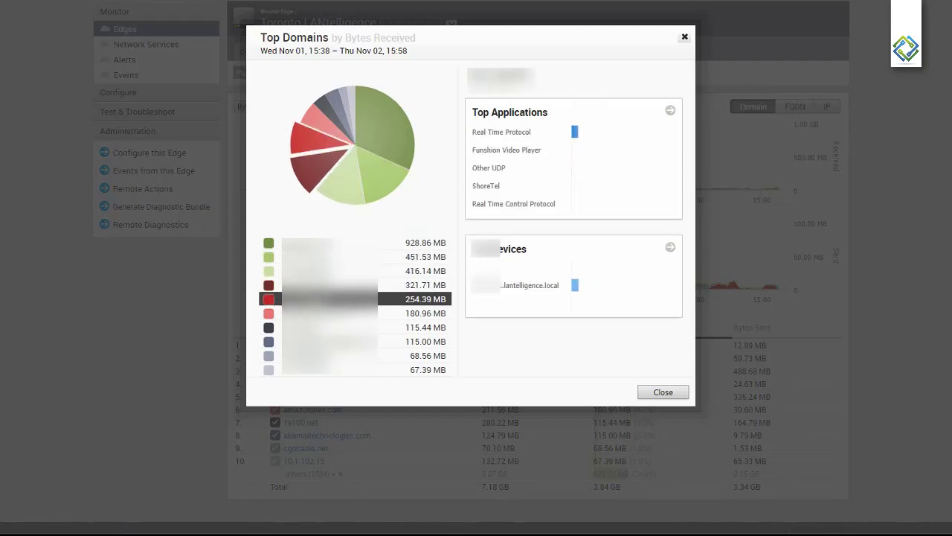